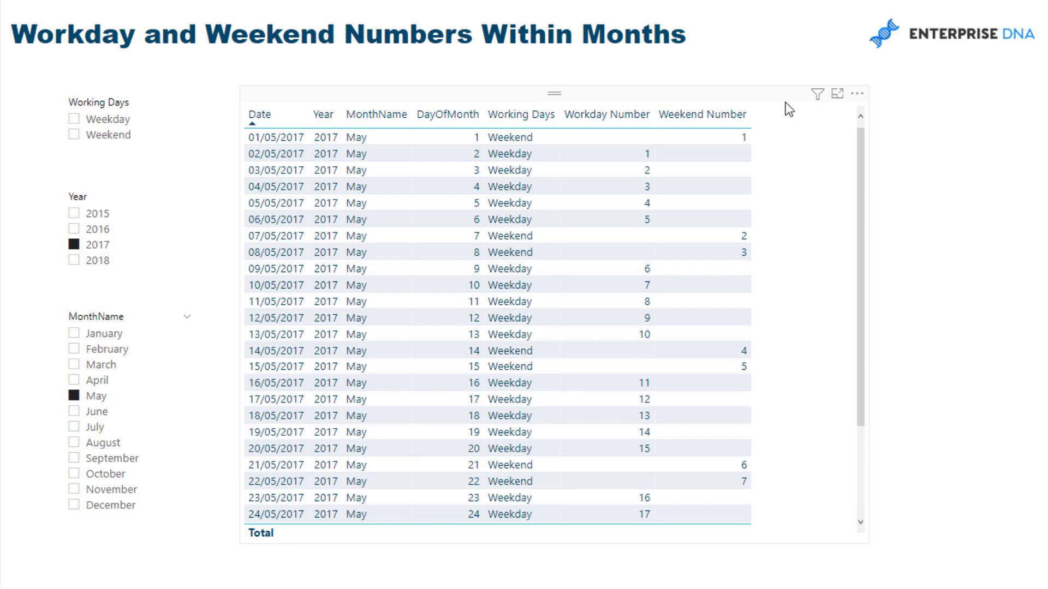
# Select the workday and weekend table and scroll through its rows.
pyautogui.click(786, 107)
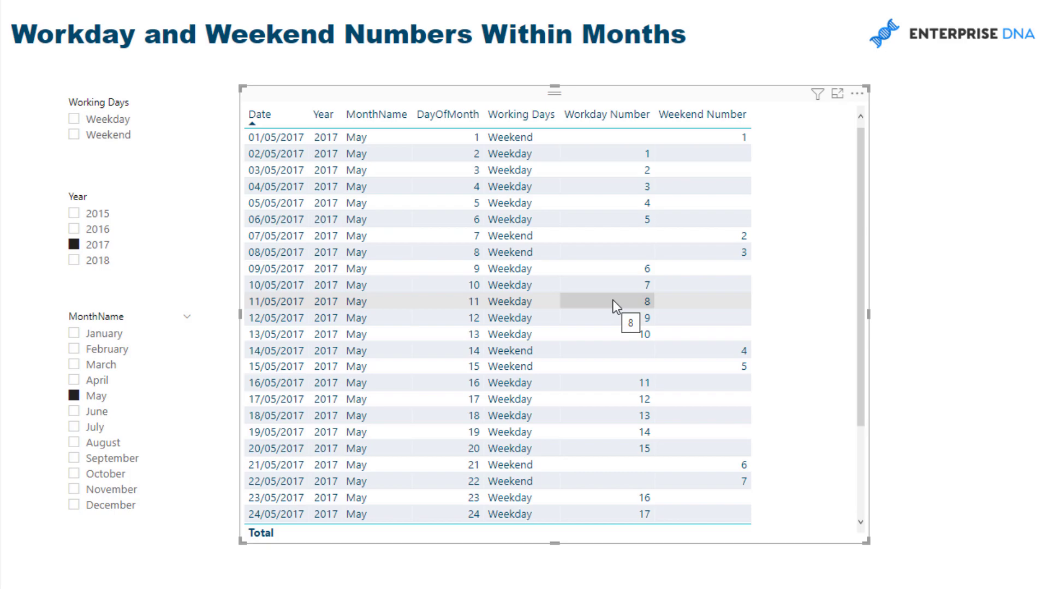
pyautogui.scroll(-3, 614, 307)
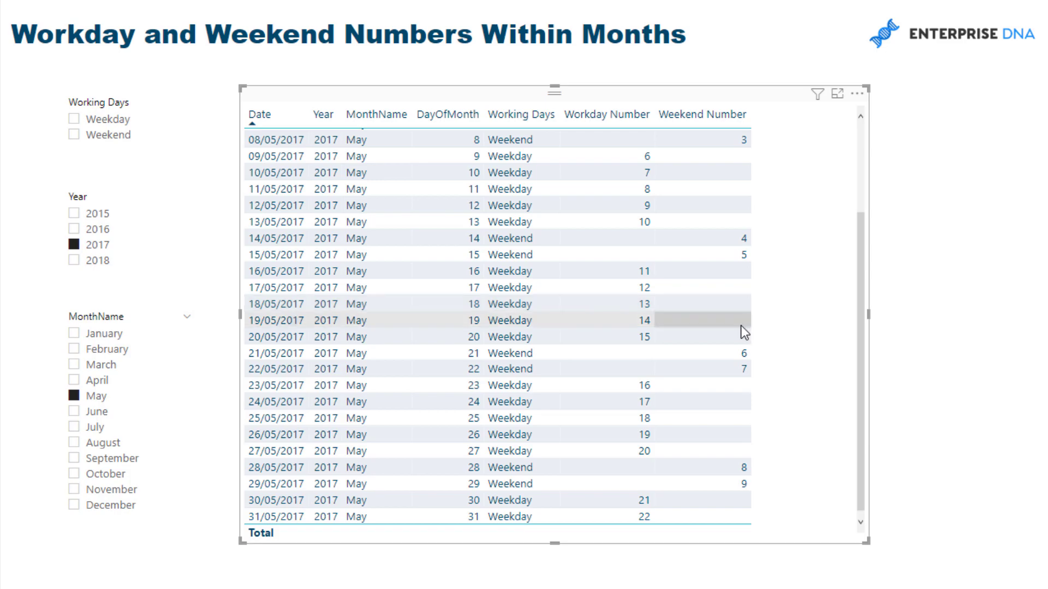
pyautogui.scroll(3, 759, 274)
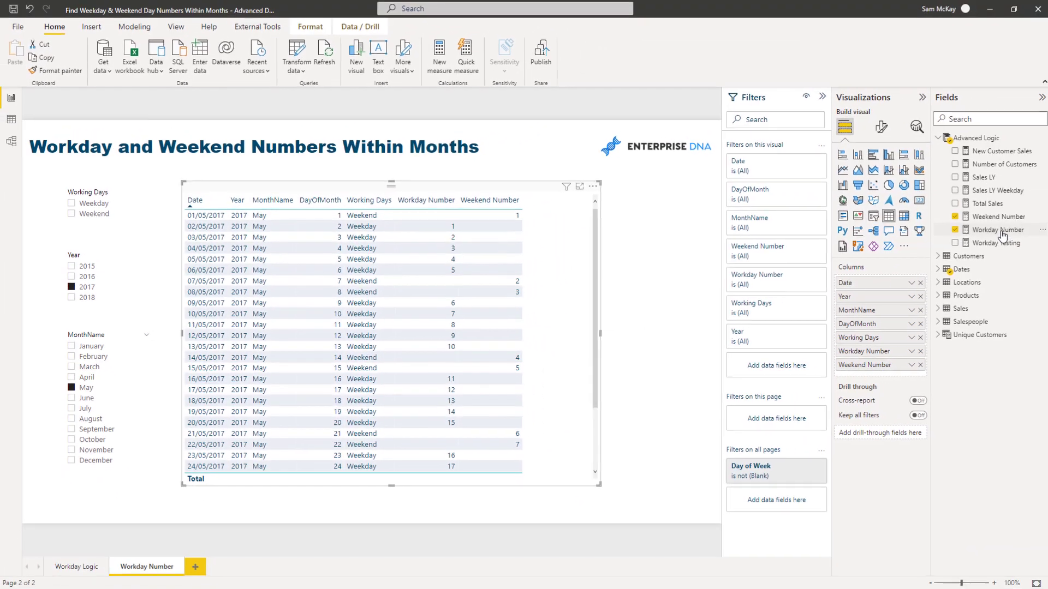
# Show the Workday Number DAX and highlight its RANKX expression and MonthTable reference.
pyautogui.click(992, 230)
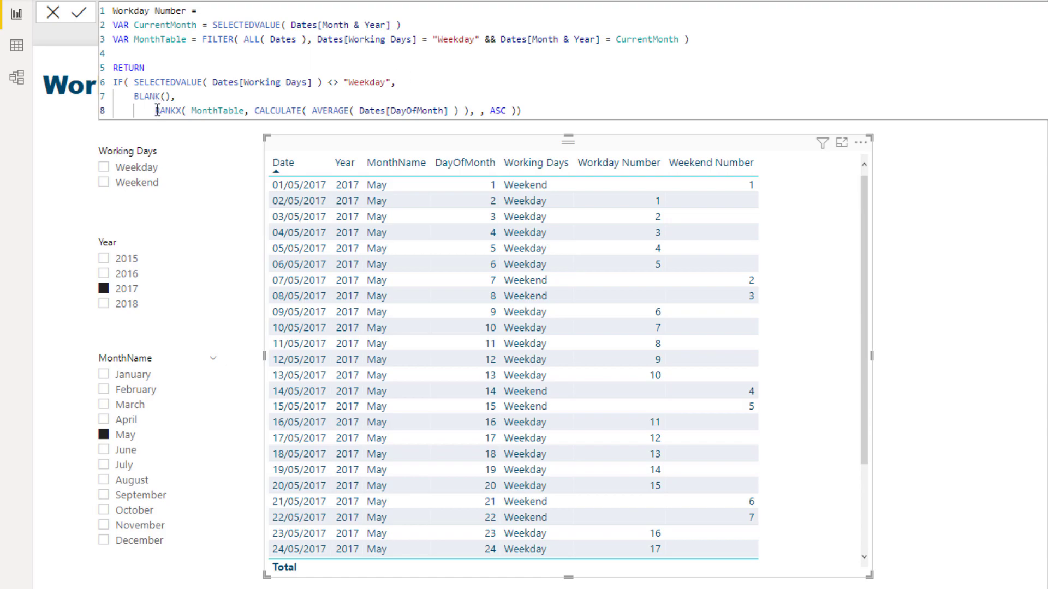
pyautogui.moveTo(156, 110); pyautogui.dragTo(517, 111)
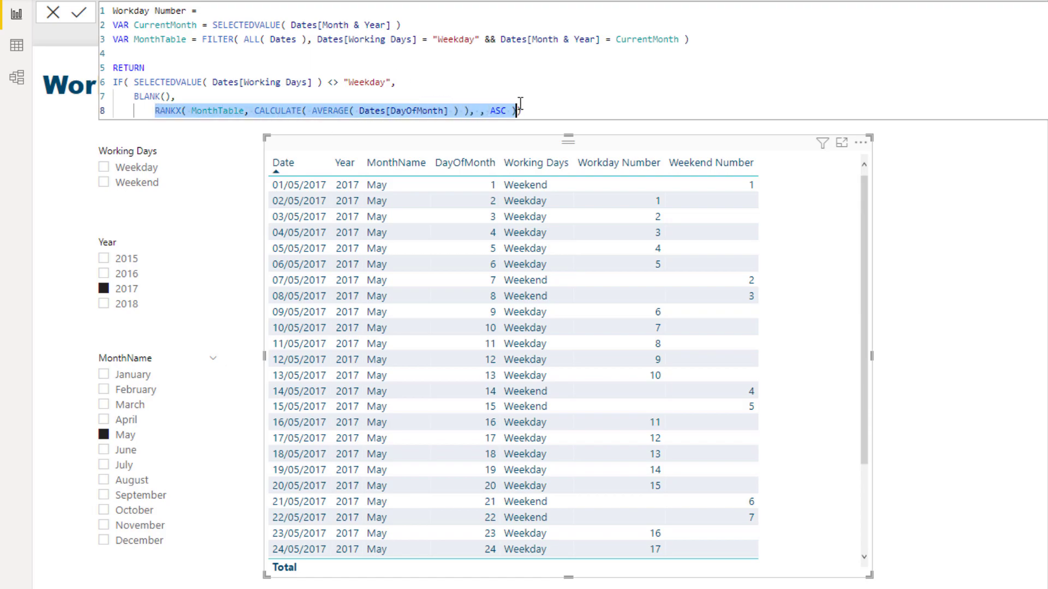
pyautogui.click(534, 86)
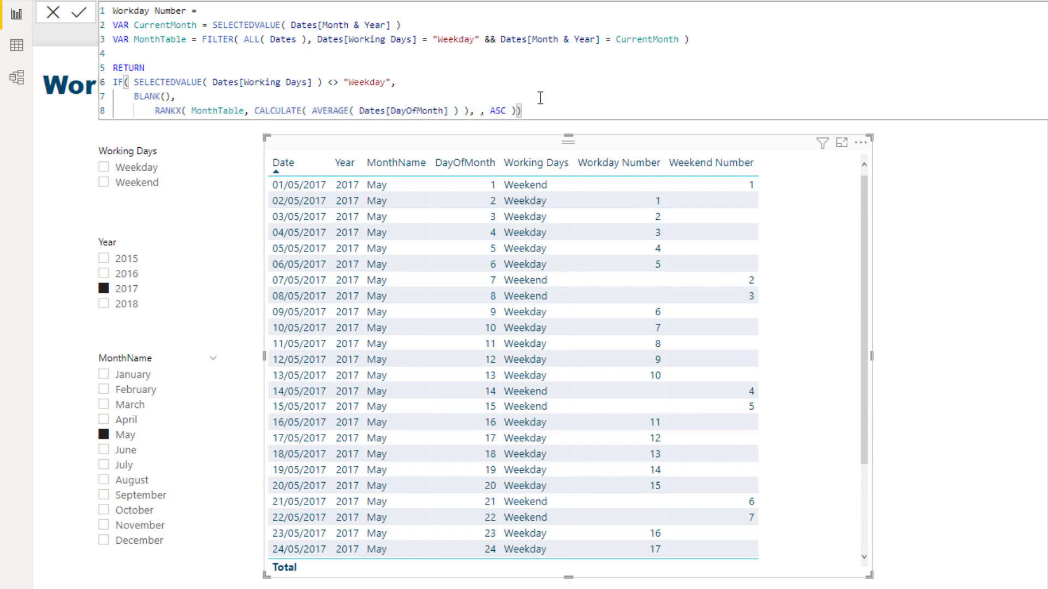
pyautogui.click(544, 109)
pyautogui.doubleClick(217, 111)
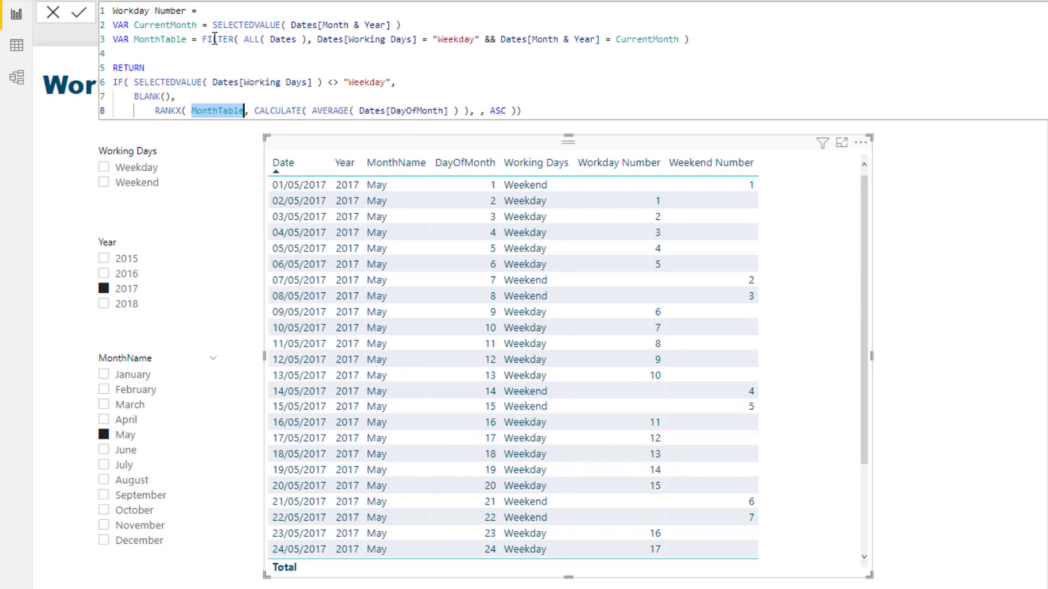
pyautogui.moveTo(203, 40); pyautogui.dragTo(704, 39)
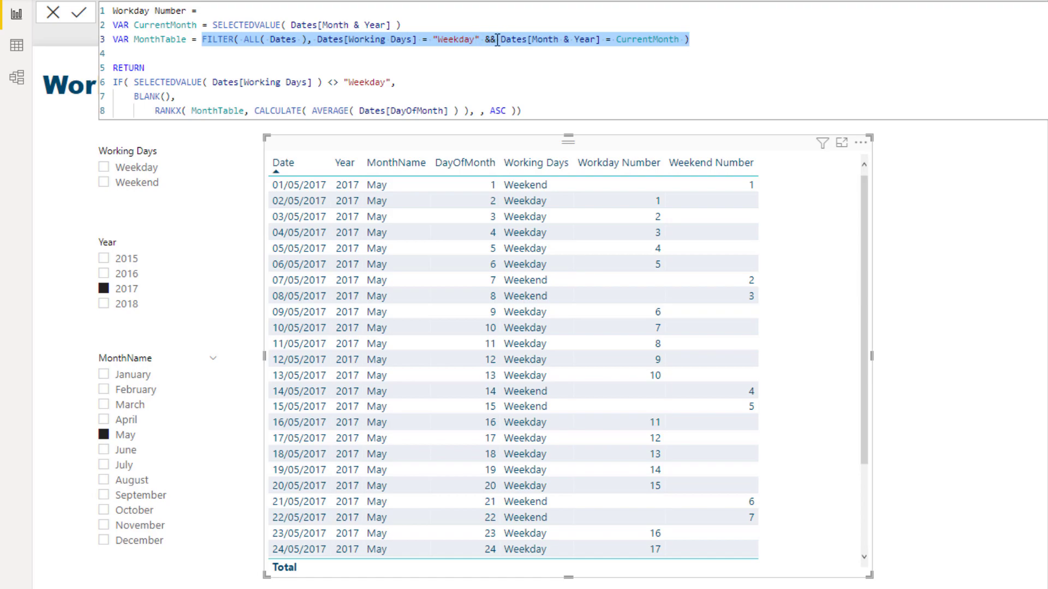
pyautogui.moveTo(479, 40); pyautogui.dragTo(434, 39)
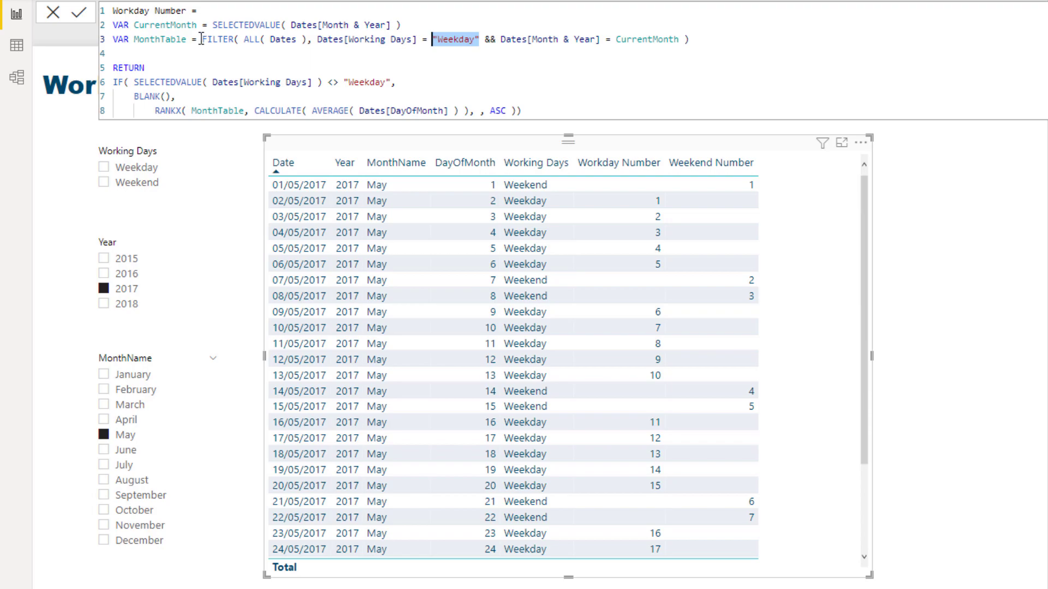
pyautogui.moveTo(201, 39); pyautogui.dragTo(710, 40)
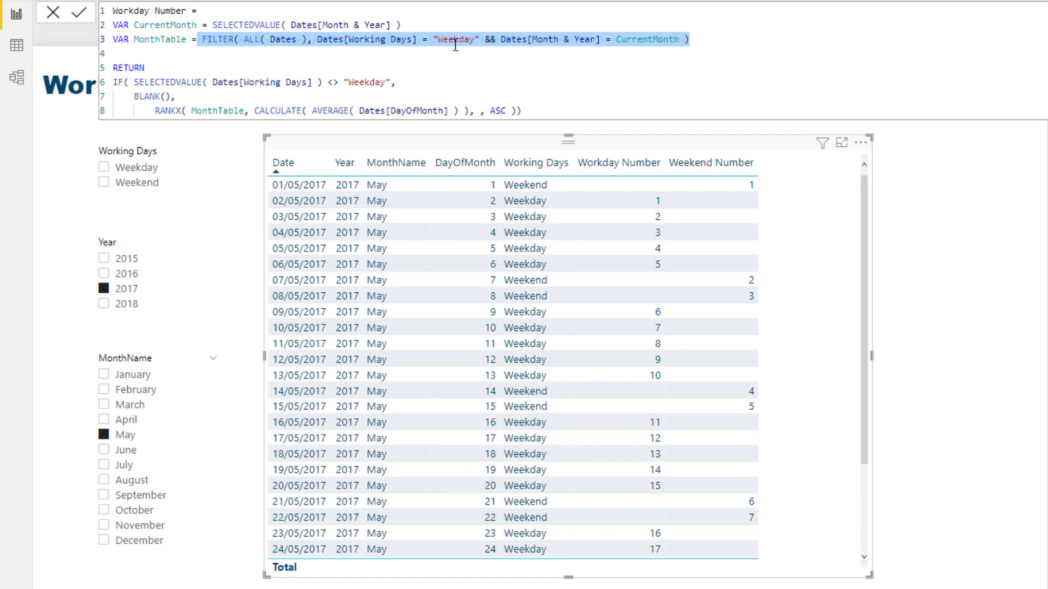
pyautogui.moveTo(479, 40); pyautogui.dragTo(313, 39)
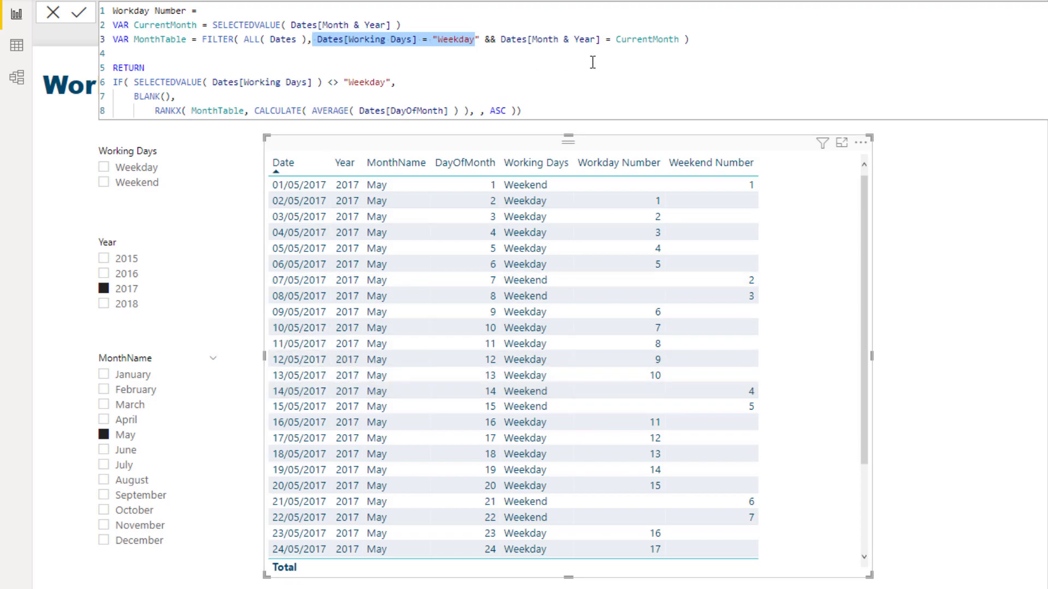
pyautogui.moveTo(689, 39); pyautogui.dragTo(202, 39)
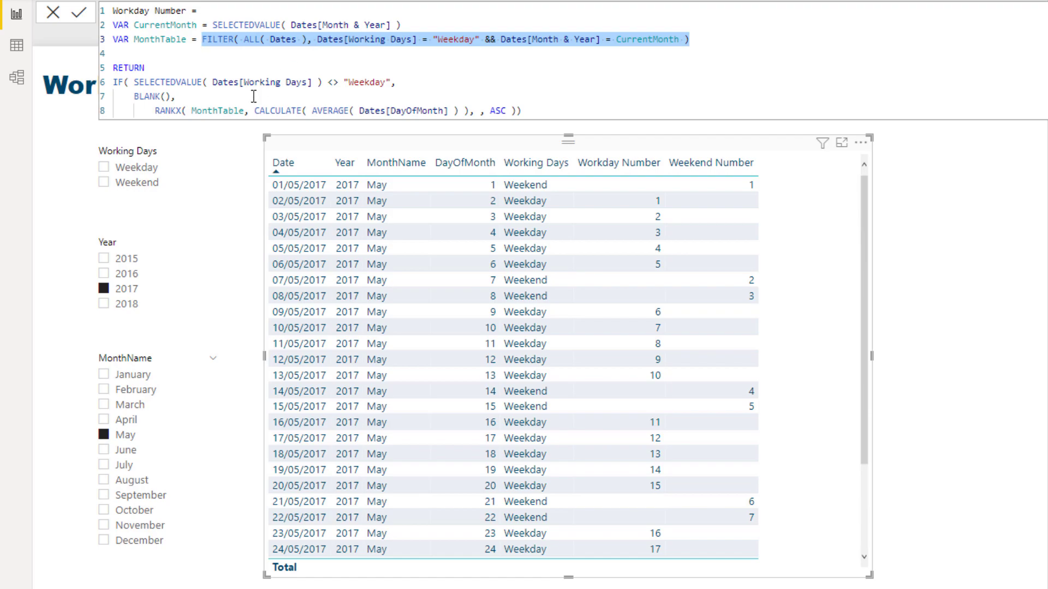
pyautogui.doubleClick(232, 105)
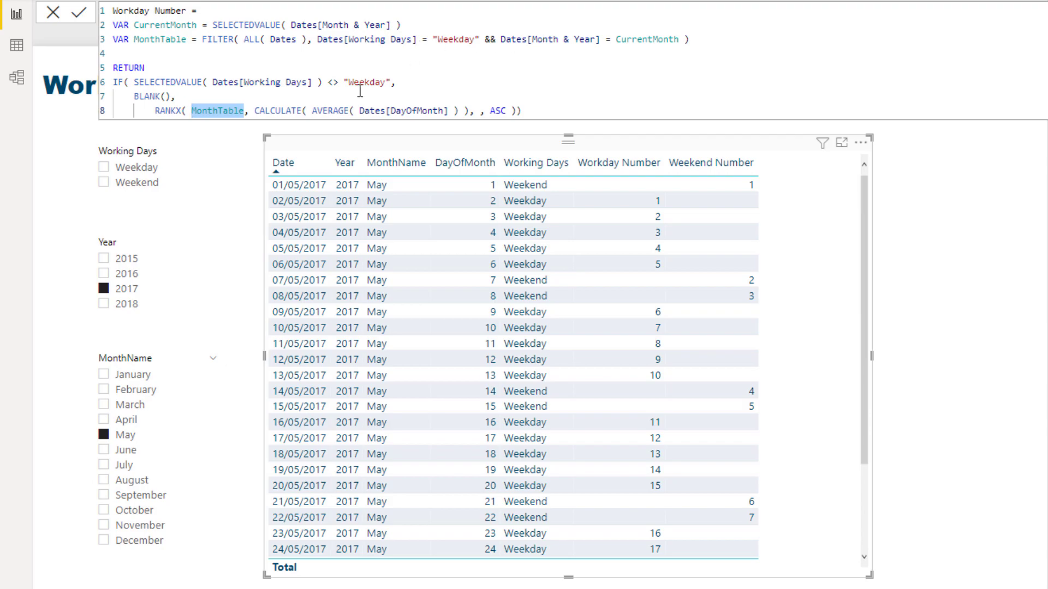
pyautogui.moveTo(249, 111); pyautogui.dragTo(459, 110)
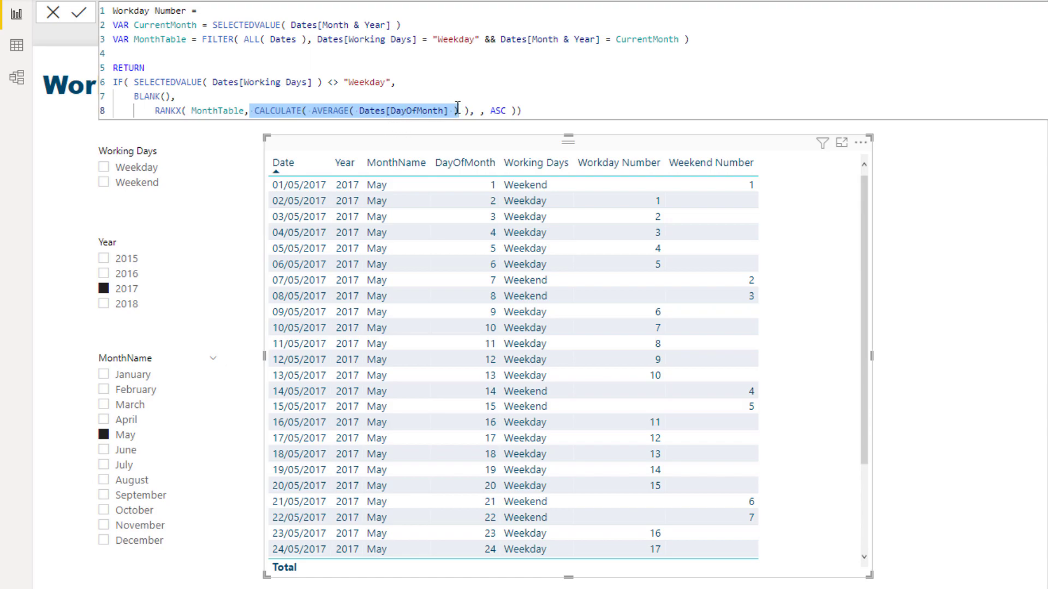
# Highlight the CALCULATE/AVERAGE of DayOfMonth expression and the ASC sort order in RANKX.
pyautogui.moveTo(469, 109); pyautogui.dragTo(259, 112)
pyautogui.click(260, 111)
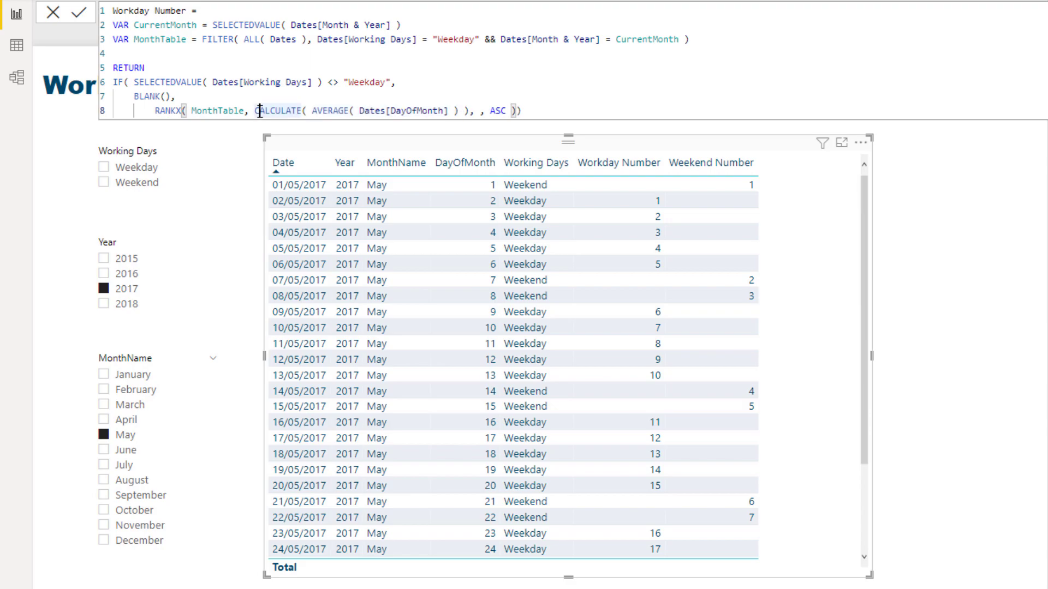
pyautogui.click(311, 111)
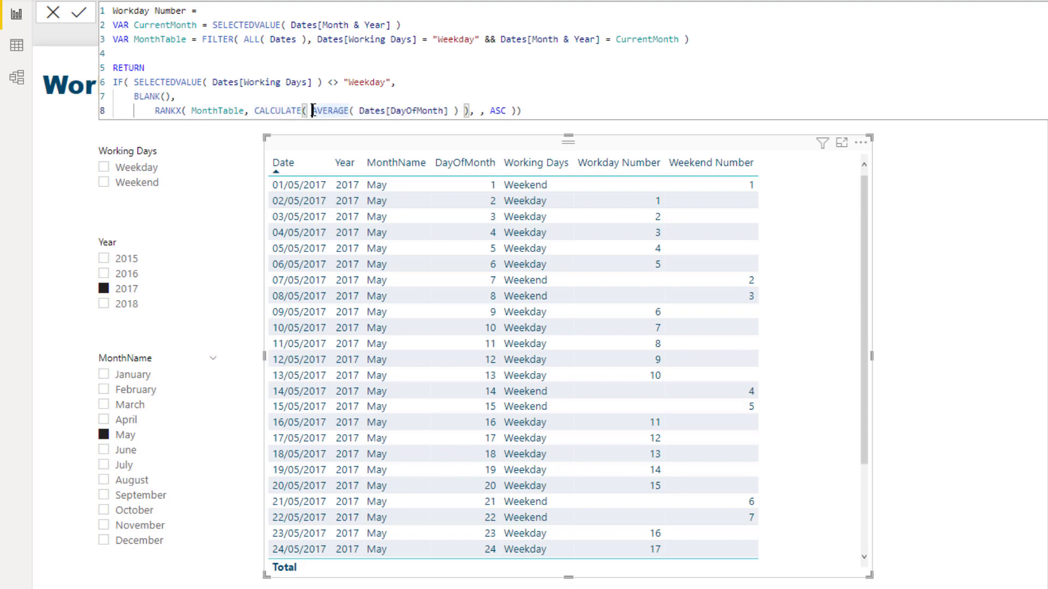
pyautogui.moveTo(311, 111); pyautogui.dragTo(459, 113)
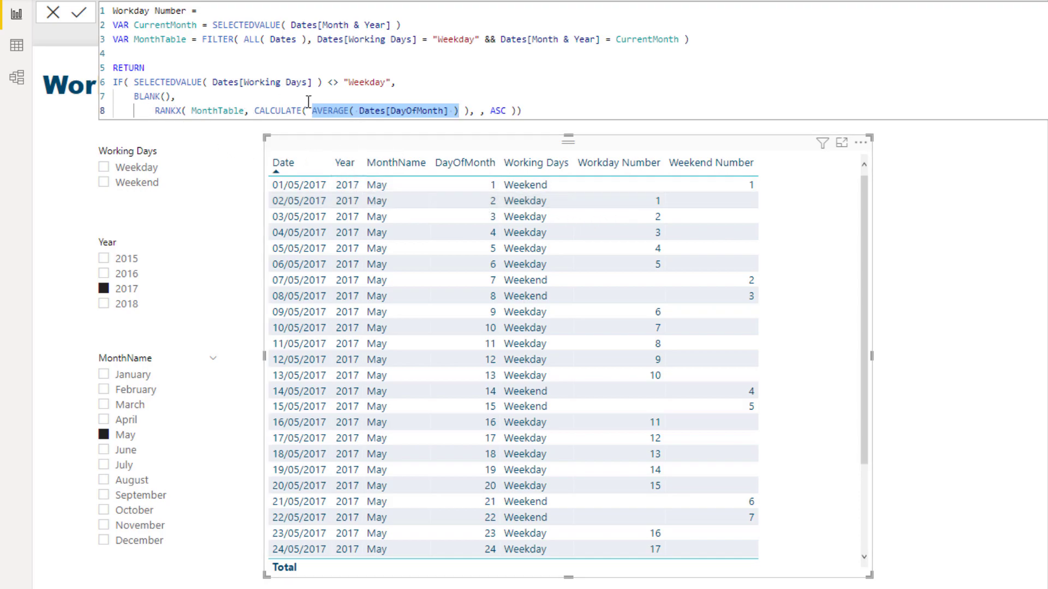
pyautogui.moveTo(460, 111); pyautogui.dragTo(508, 112)
pyautogui.doubleClick(498, 111)
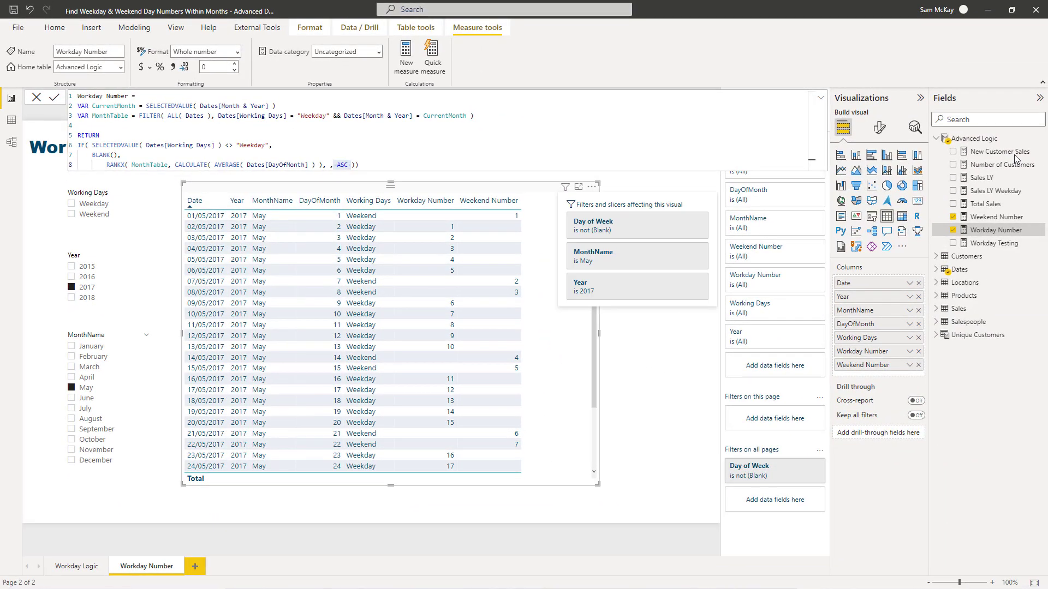
# Show the Weekend Number formula and highlight its Weekend condition value.
pyautogui.click(998, 219)
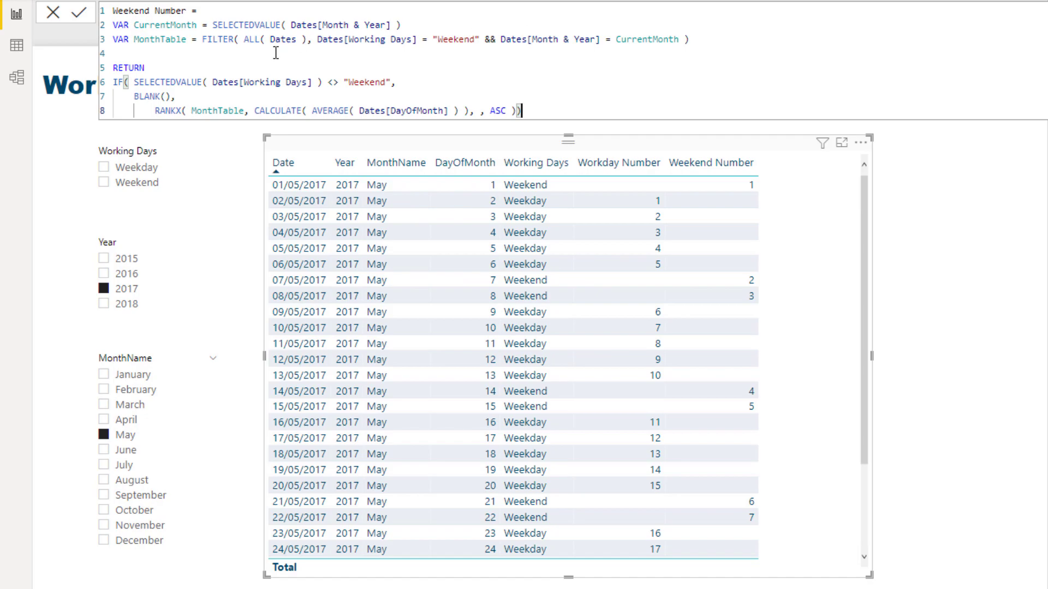
pyautogui.moveTo(427, 39); pyautogui.dragTo(479, 39)
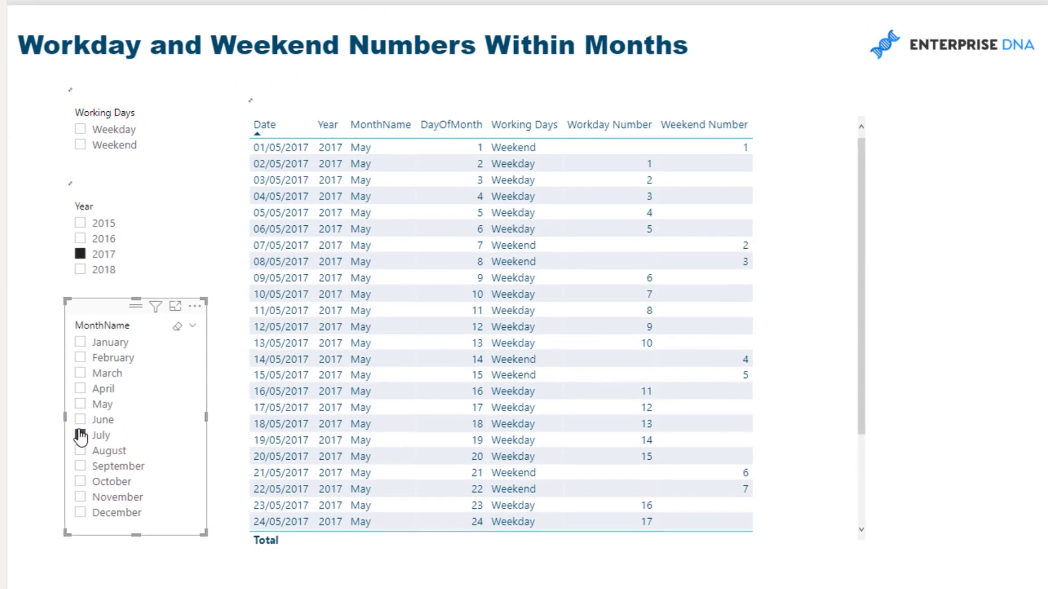
# Return to the report page and filter MonthName through June, September, October to November.
pyautogui.click(103, 466)
pyautogui.click(74, 415)
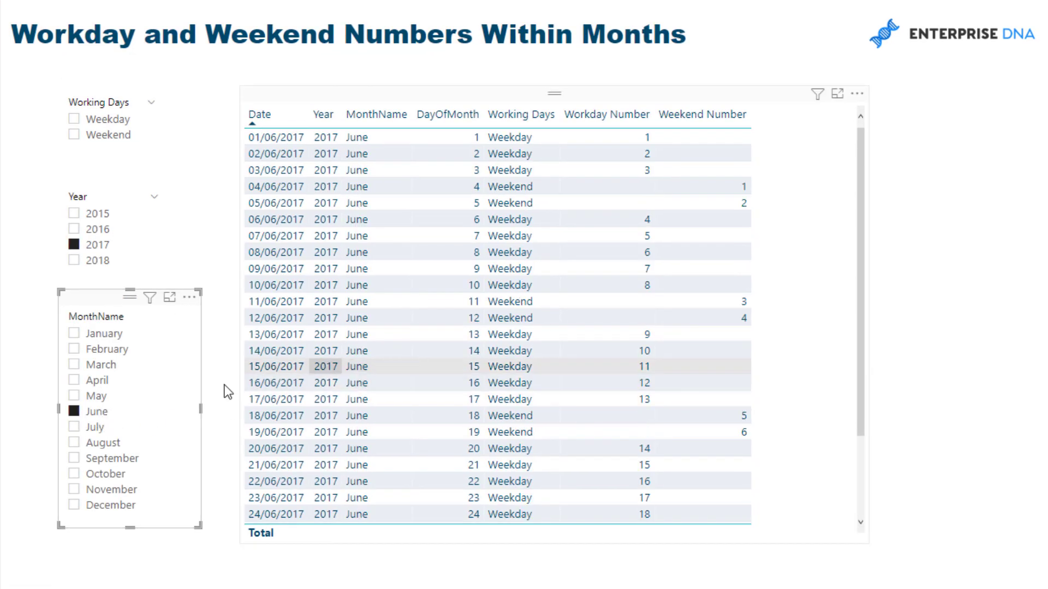
pyautogui.click(74, 458)
pyautogui.click(74, 474)
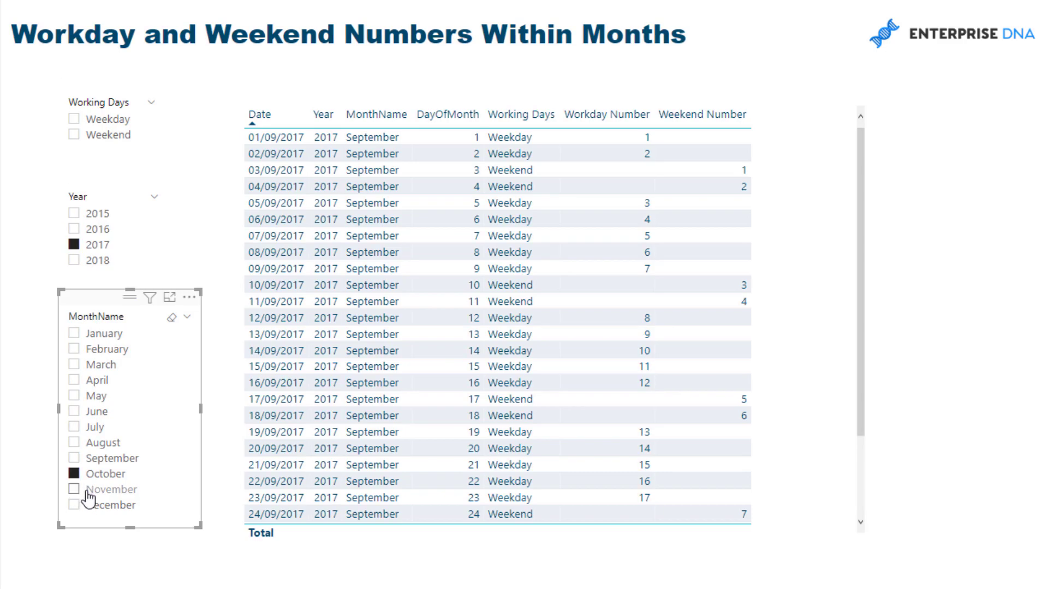
pyautogui.click(75, 490)
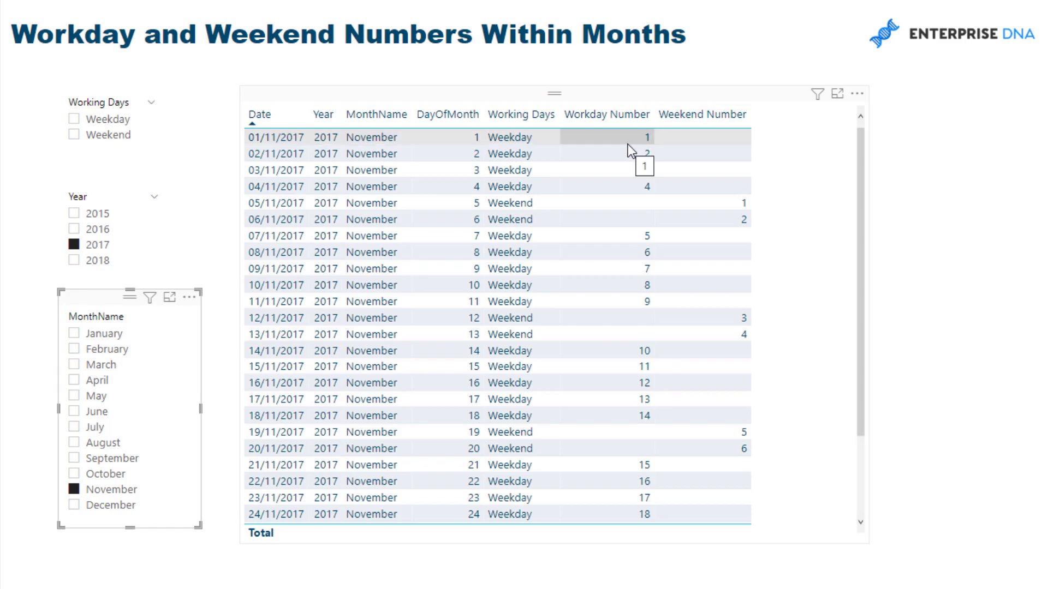
# Switch the Year slicer to 2016, then back to 2017, and select the table.
pyautogui.click(73, 229)
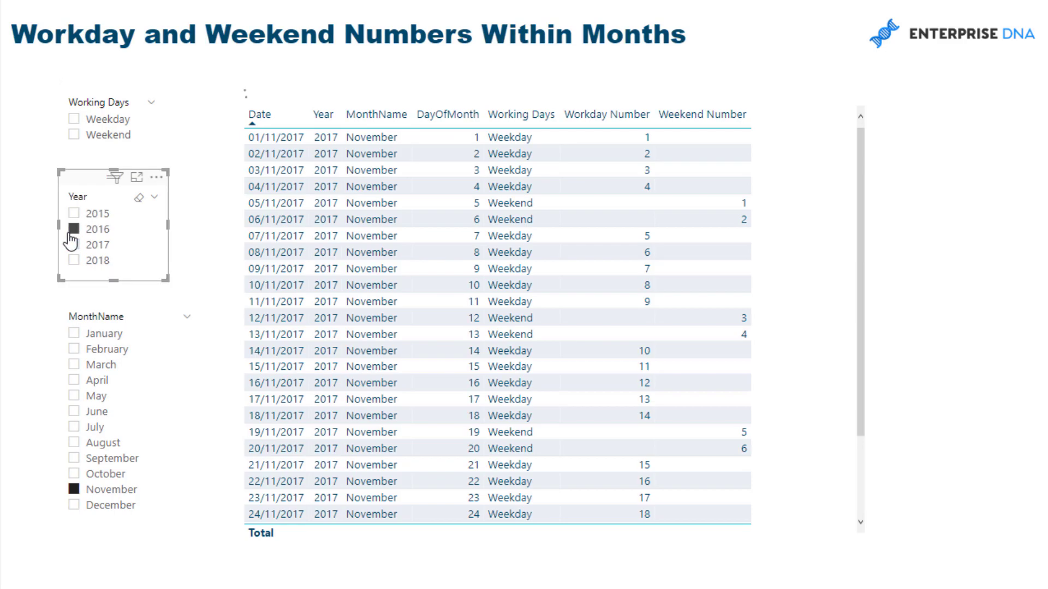
pyautogui.click(77, 247)
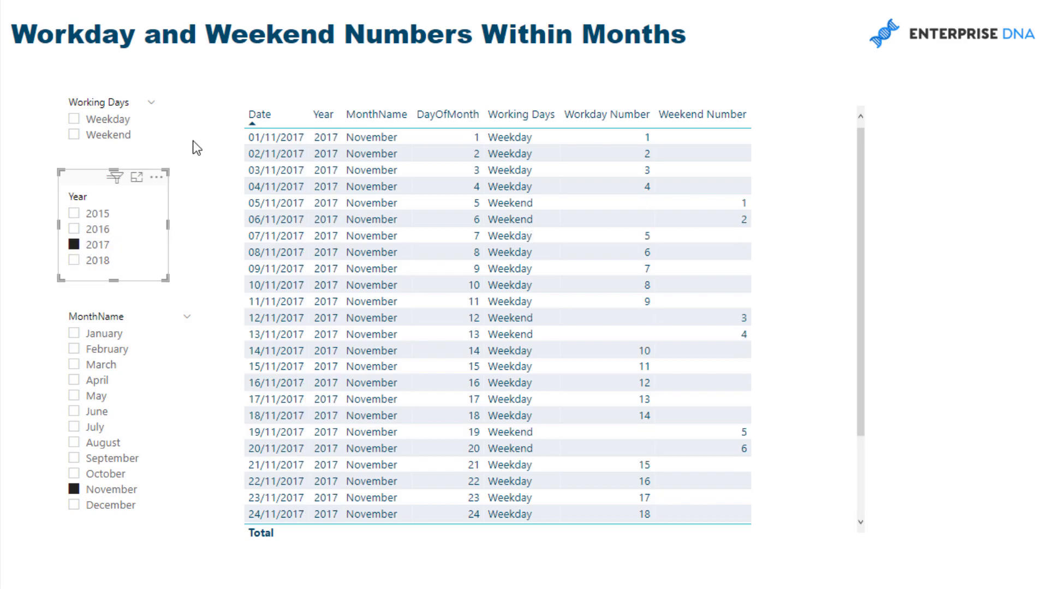
pyautogui.click(745, 101)
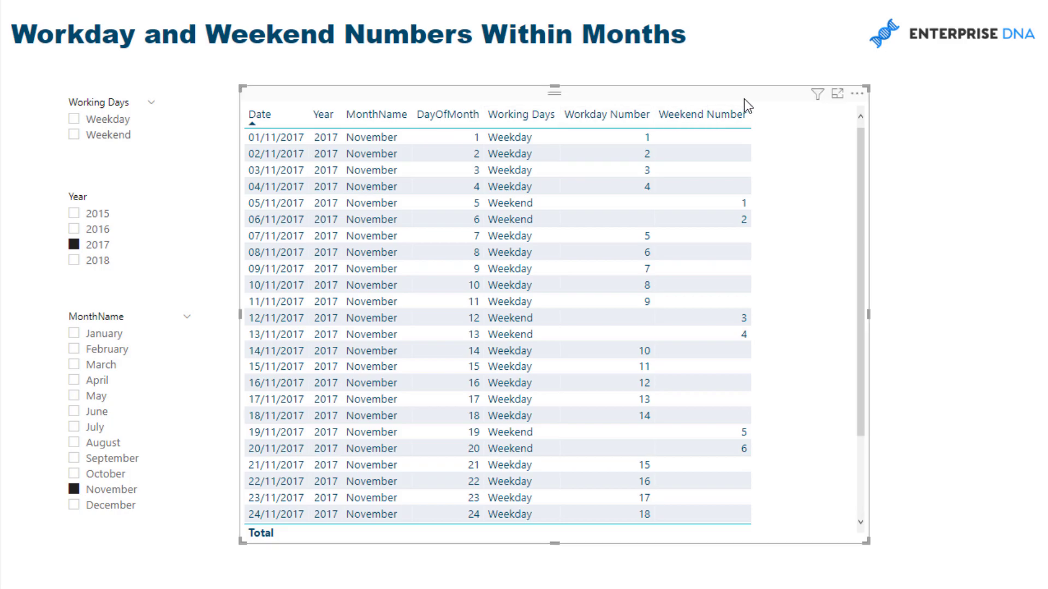
# Tick Weekday in the Working Days slicer to show only November weekdays.
pyautogui.click(76, 122)
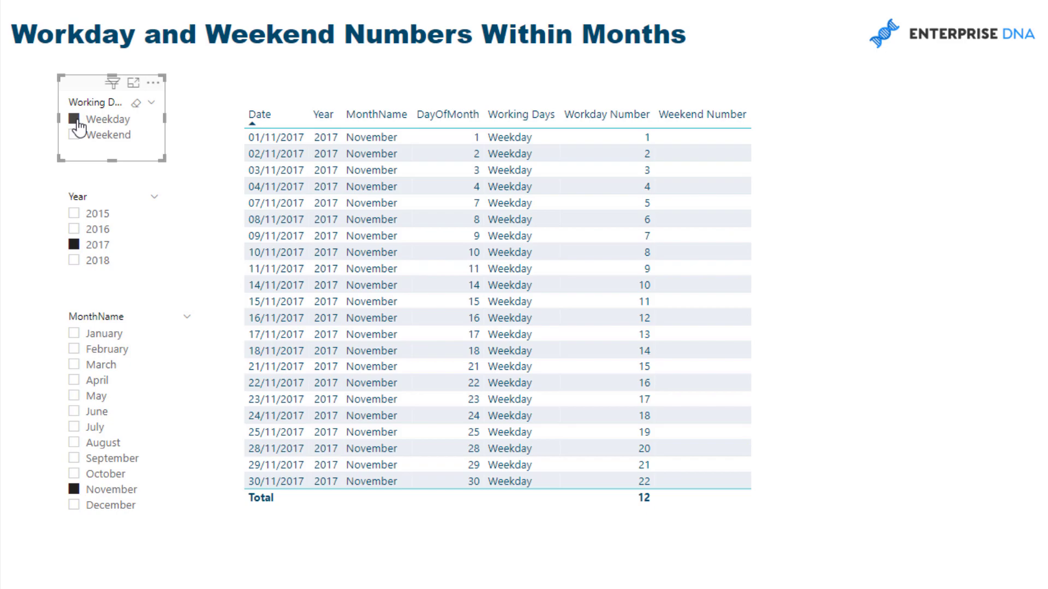